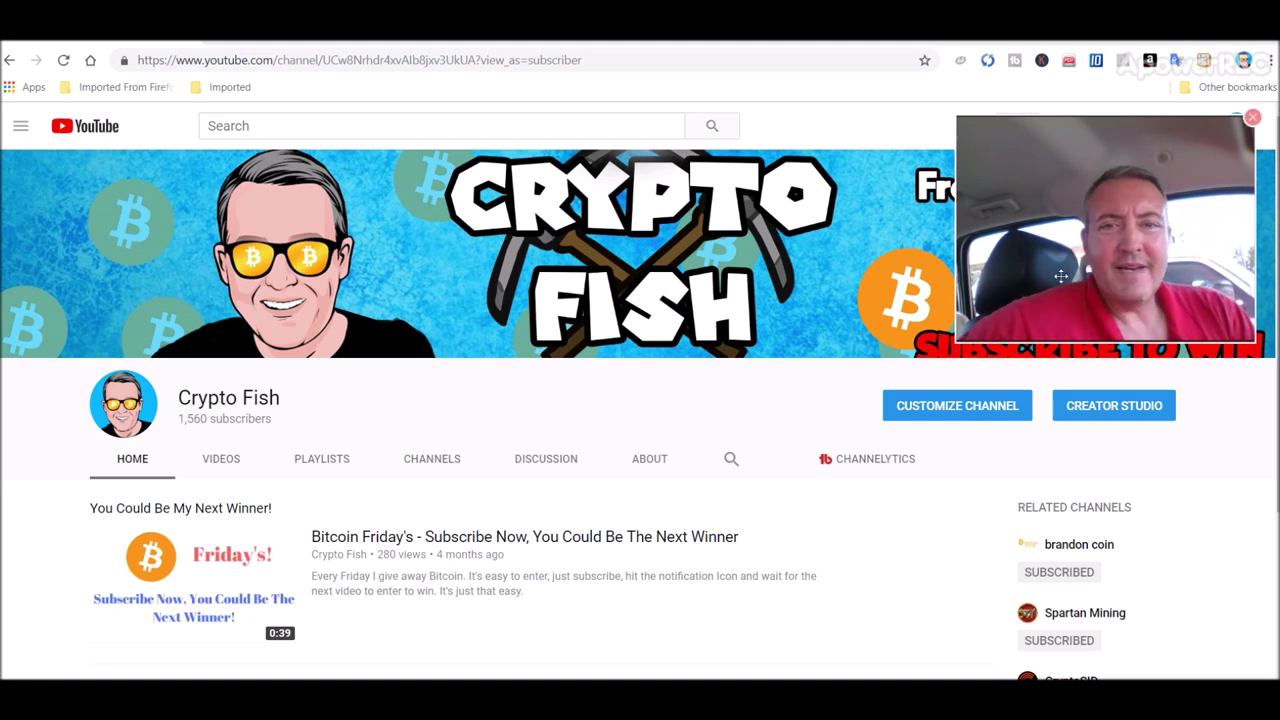
- Show Binance's NPXS distribution history, with three payouts from July to September 2018
left_click(700, 42)
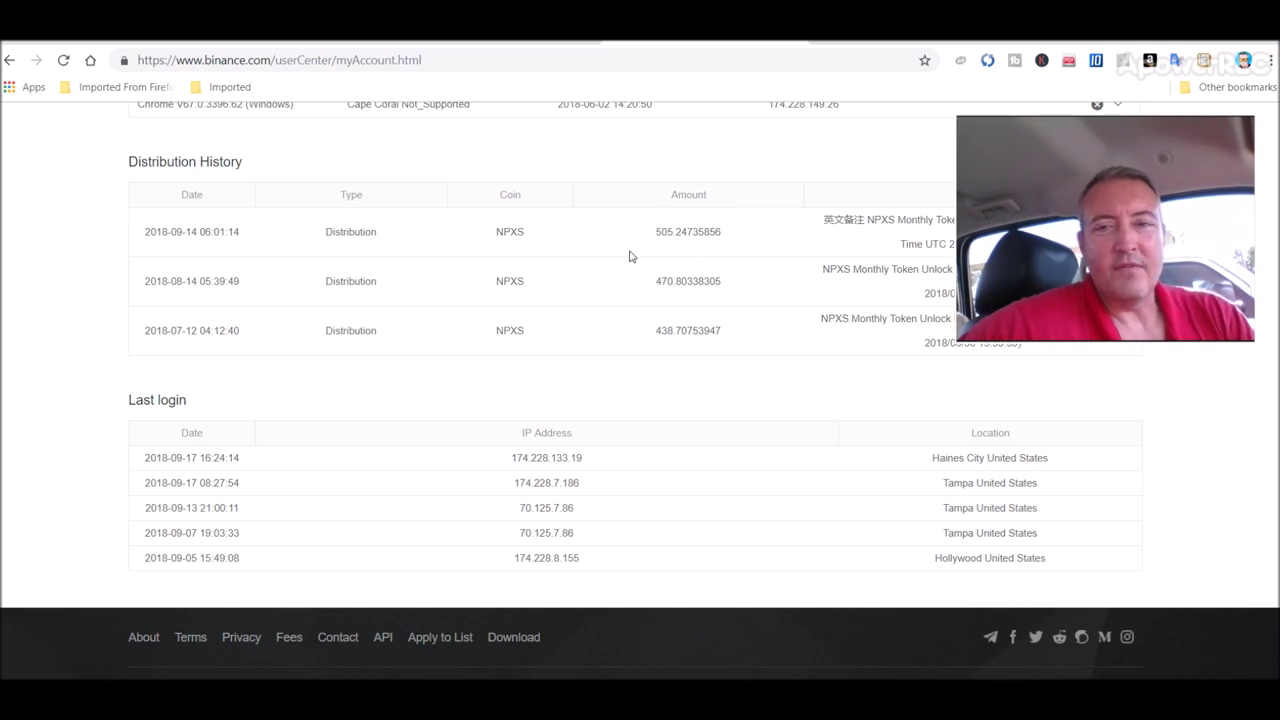
mouse_move(1080, 234)
left_click_drag(1080, 234, 1080, 358)
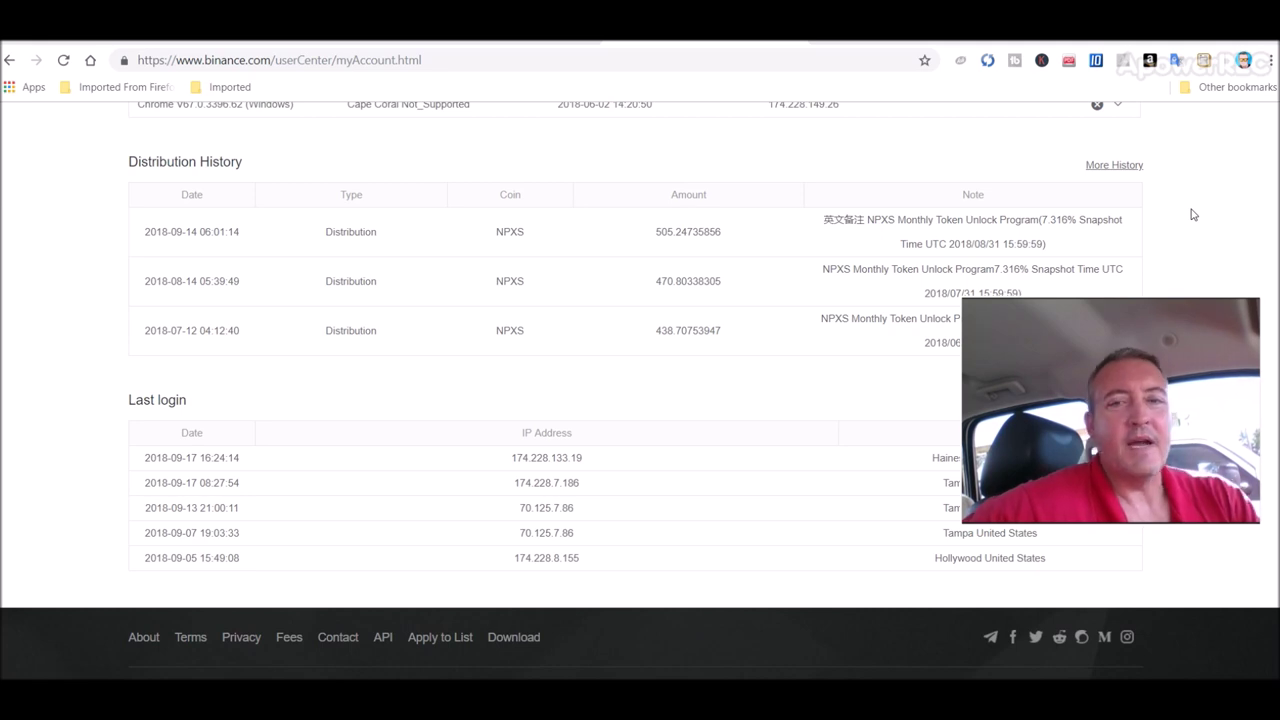
left_click_drag(1136, 349, 1128, 172)
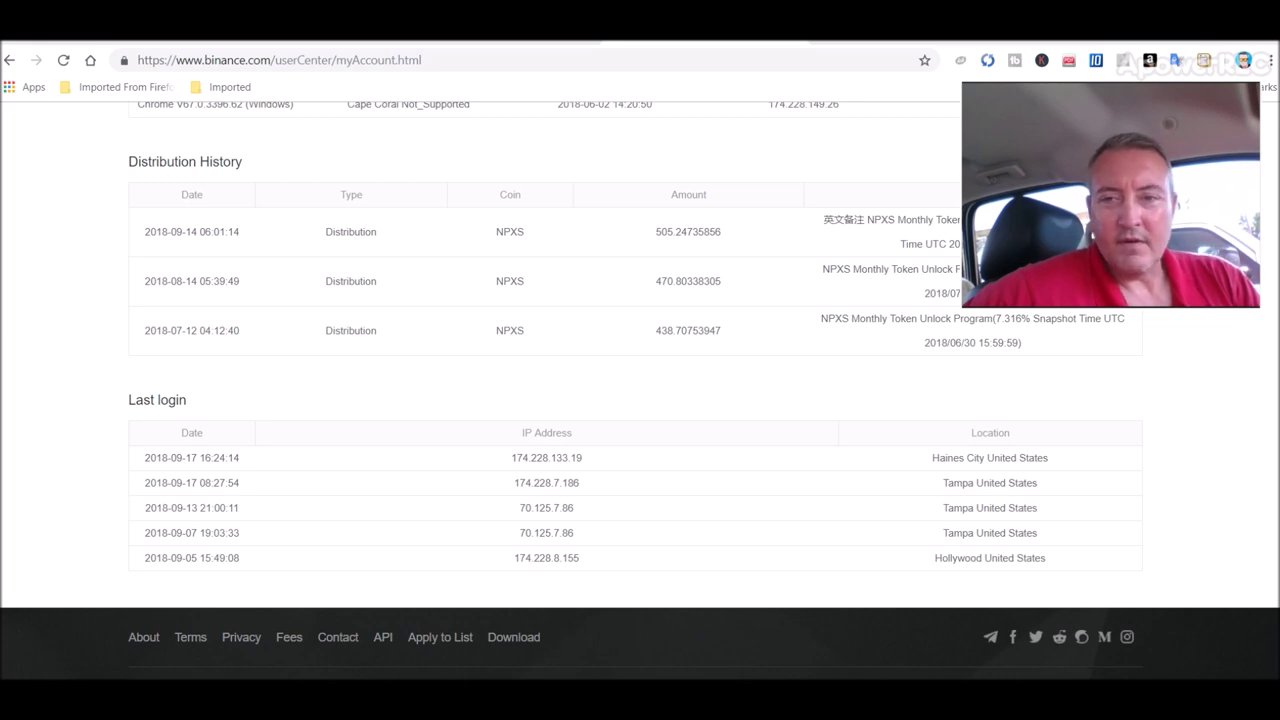
- Multiply 7,411 by 0.07316 in Calculator to get 542.18876, then close it
left_click_drag(933, 124, 345, 123)
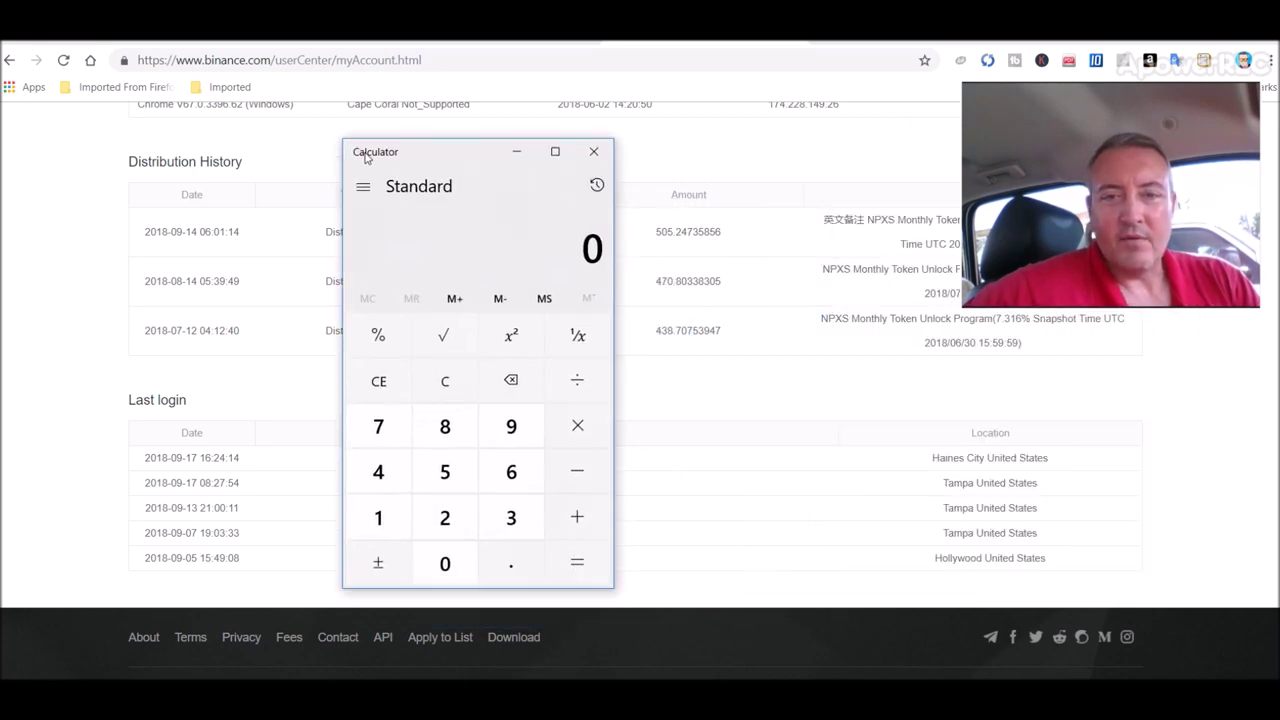
left_click(360, 408)
left_click(370, 443)
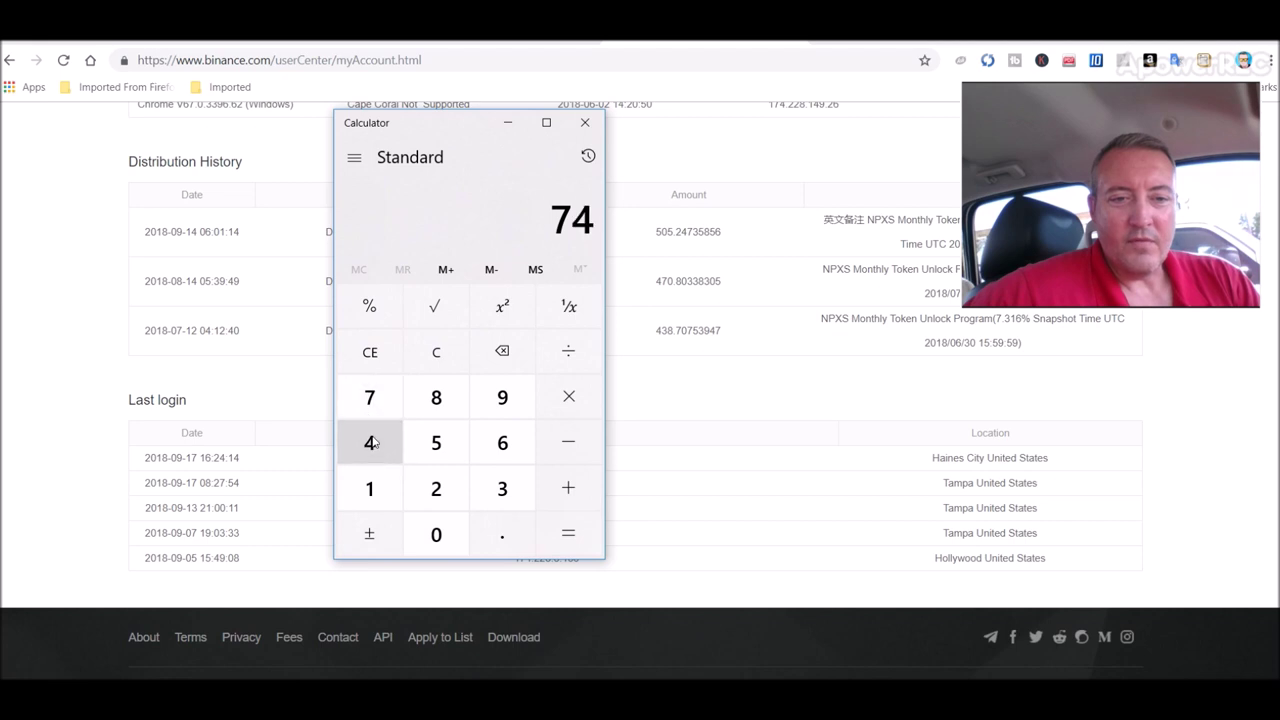
left_click(370, 486)
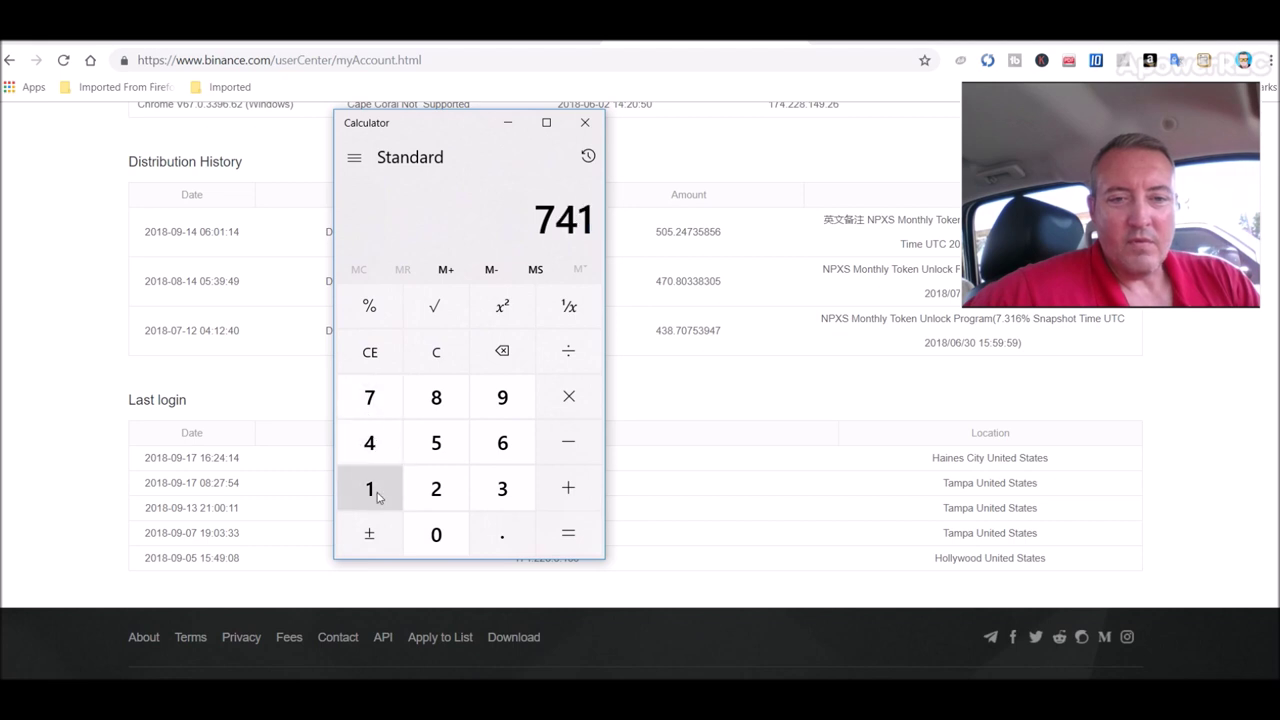
left_click(503, 540)
left_click(438, 540)
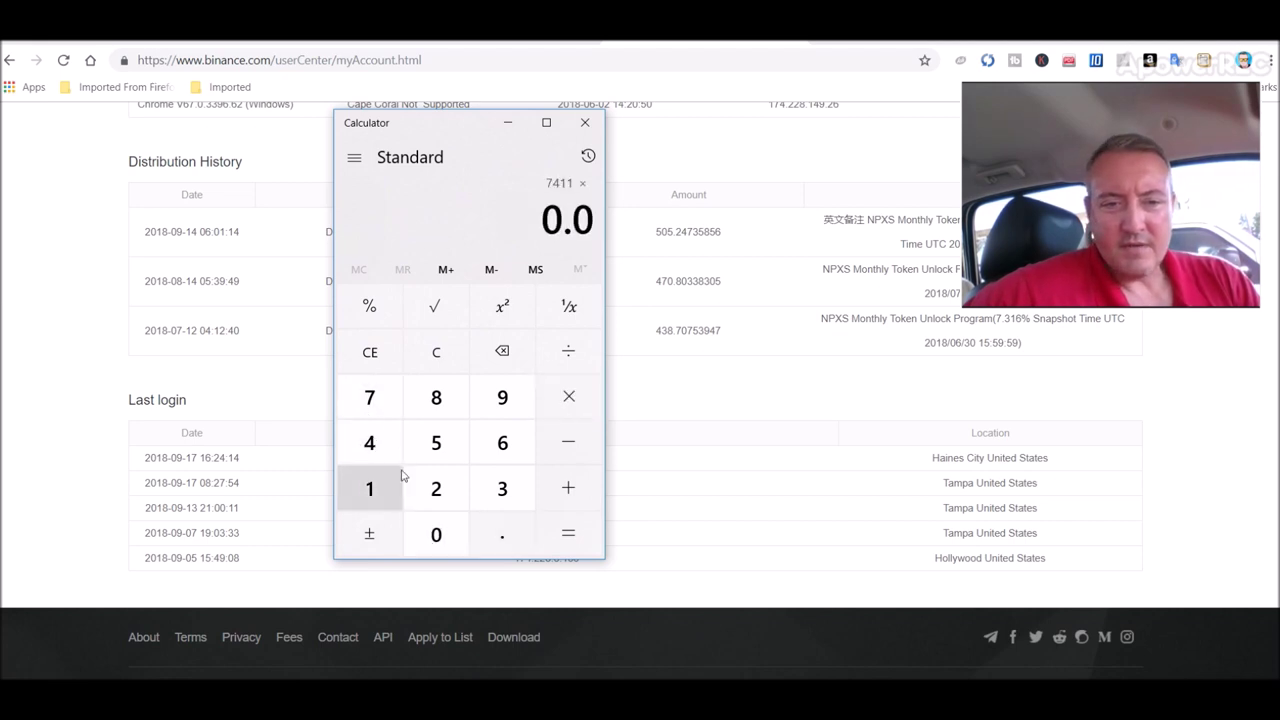
left_click(370, 400)
left_click(495, 488)
left_click(390, 485)
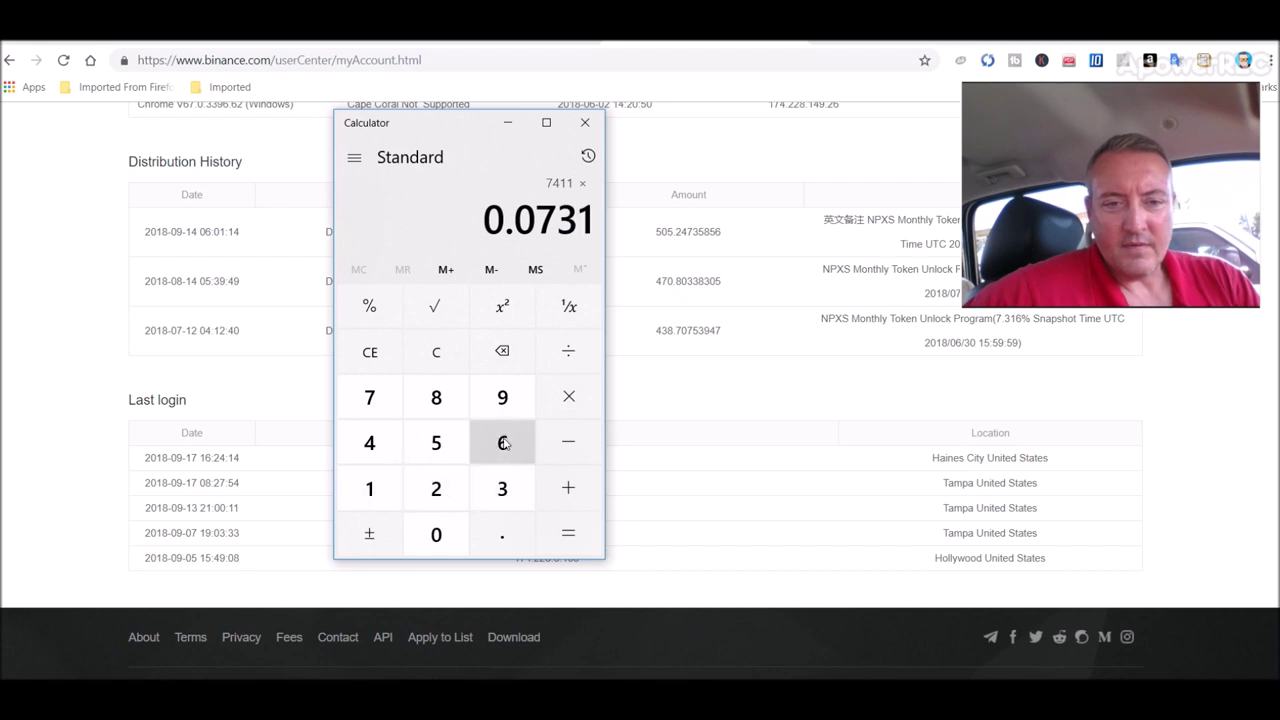
left_click(503, 443)
left_click(567, 537)
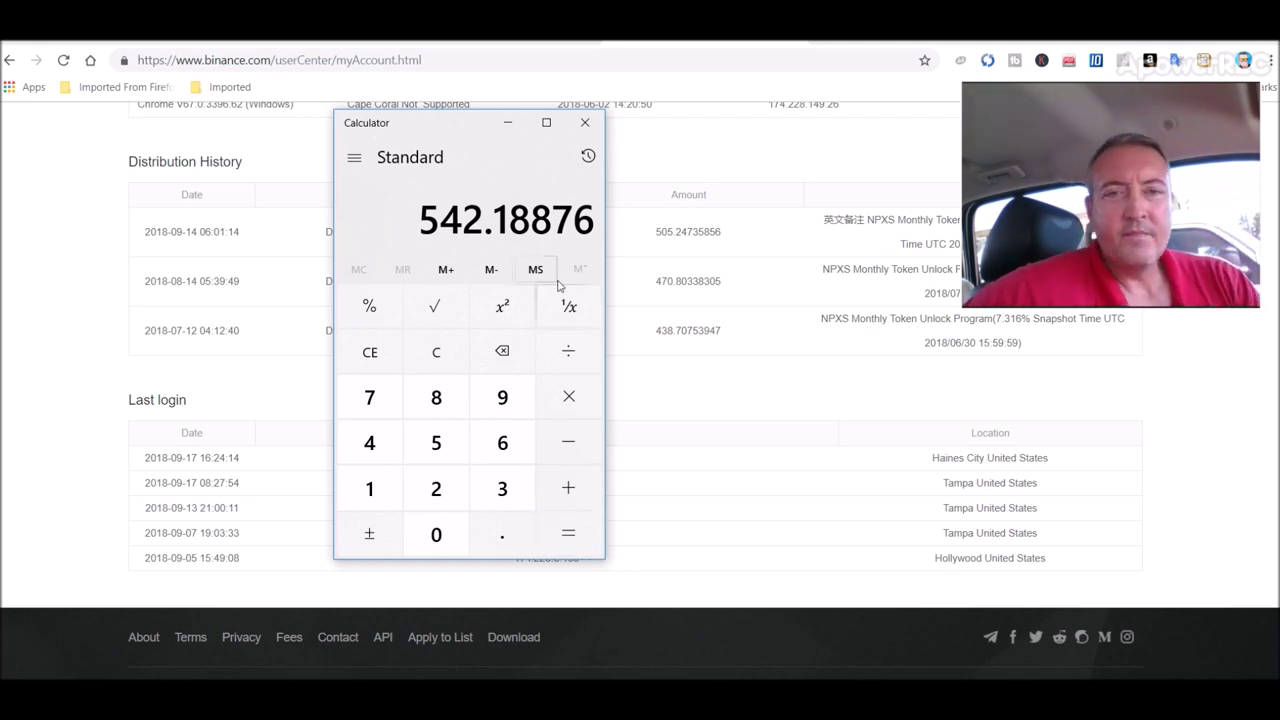
left_click(585, 122)
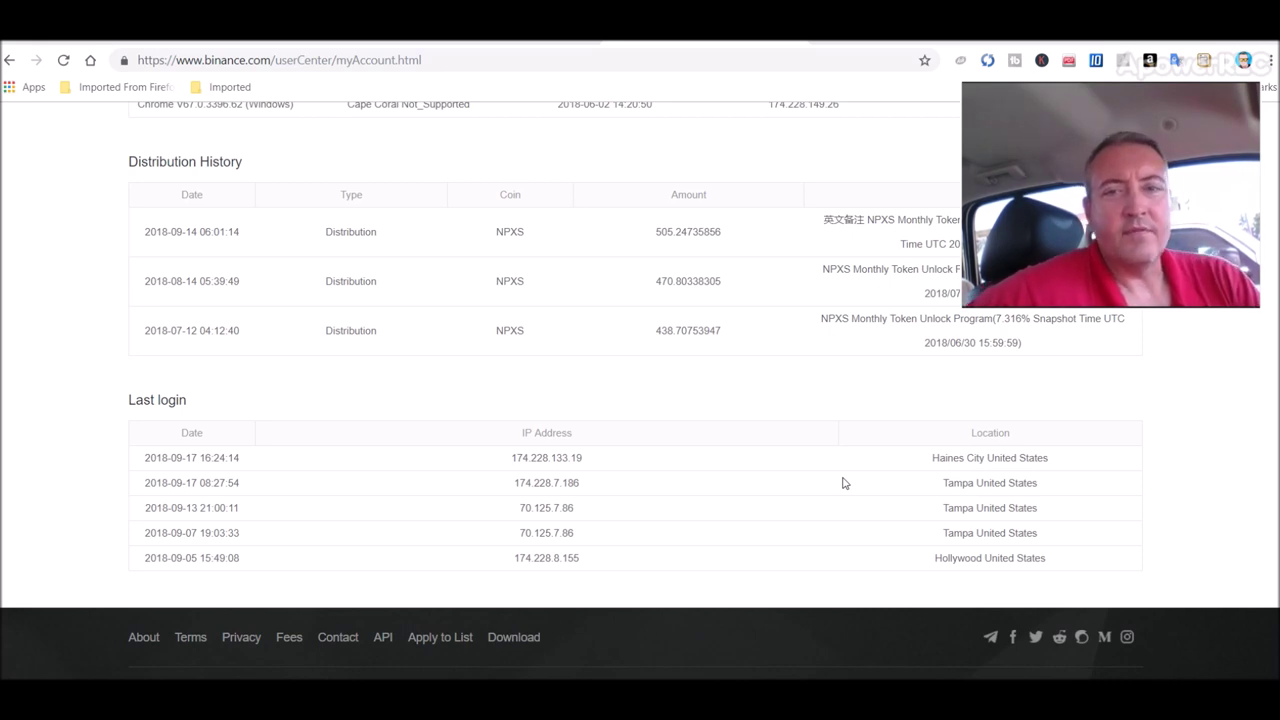
- Review the PIRL Premium 40-seat masternode listing at 510 PIRL, then open a blank tab
left_click(478, 43)
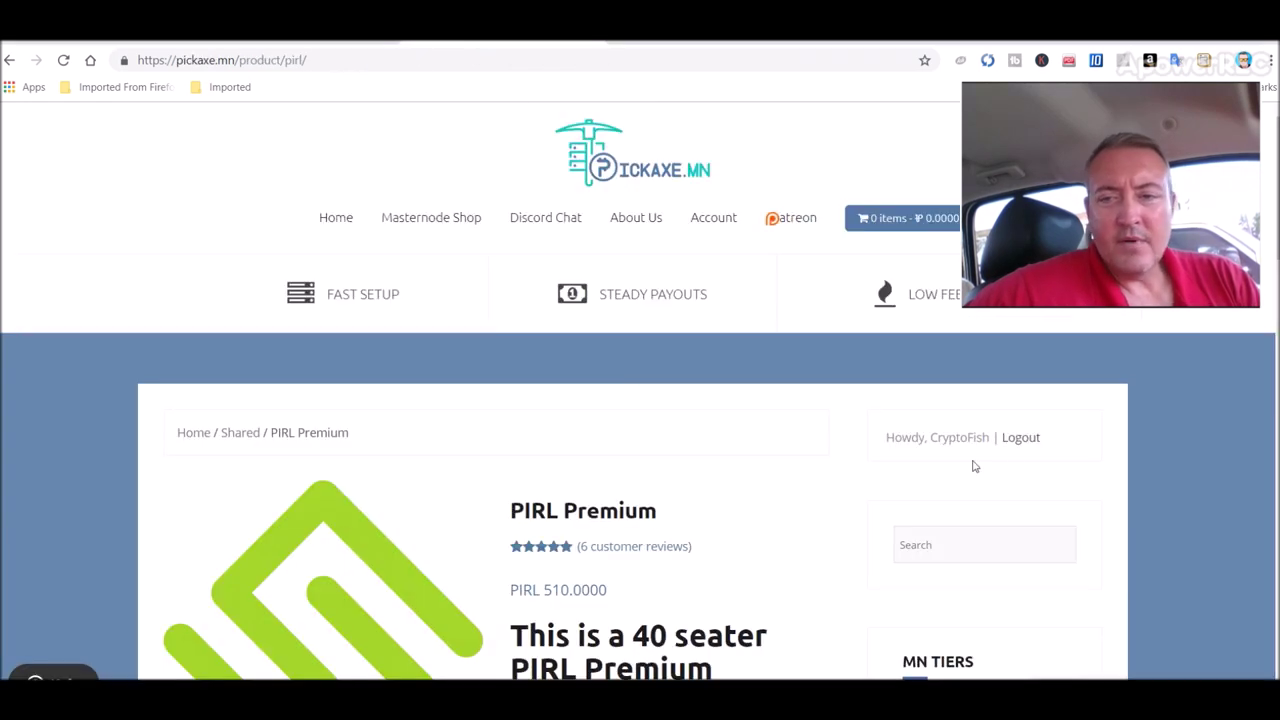
scroll(640, 400, "down", 4)
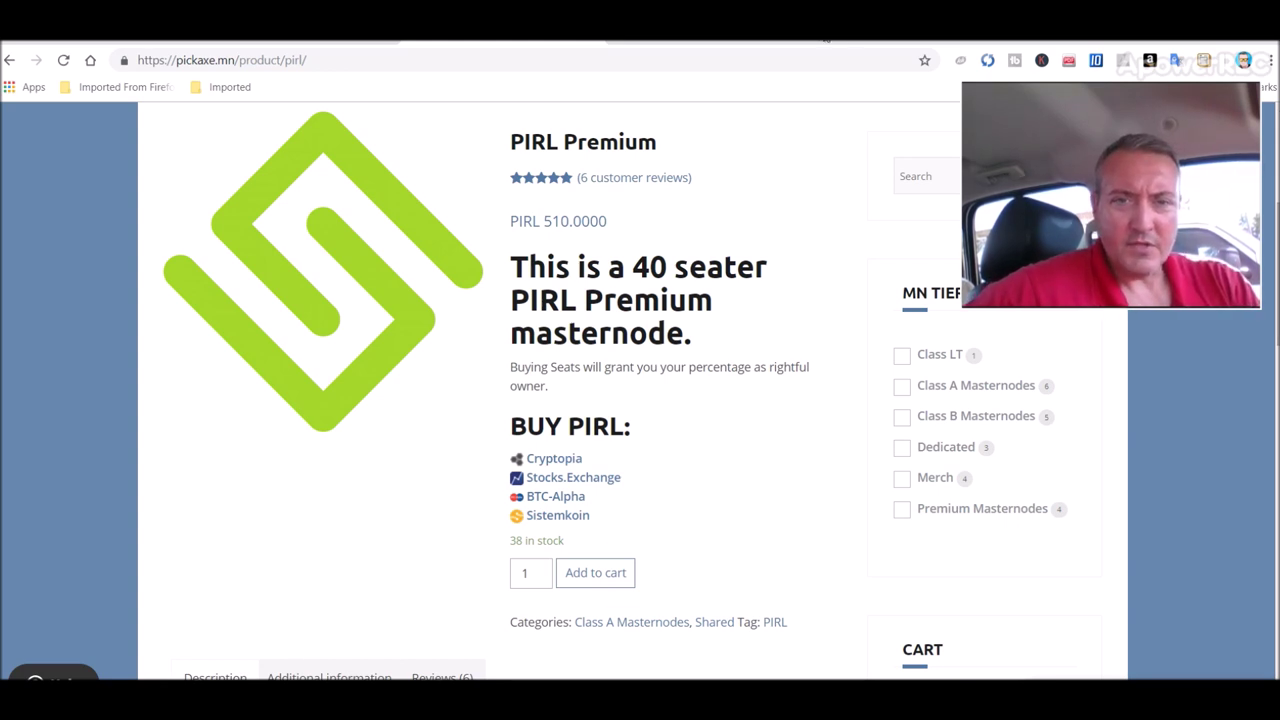
key("ctrl+t")
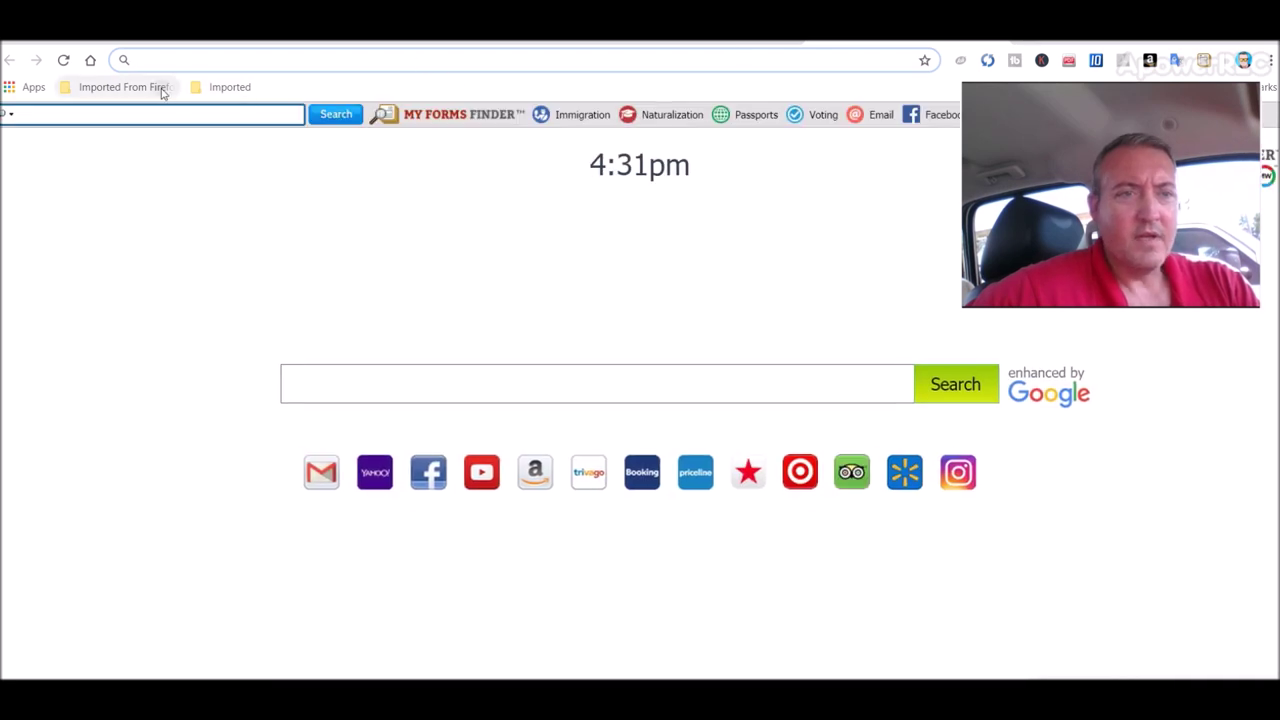
- Open CoinMarketCap from the bookmarks and search 'pirl' to reach the Pirl (PIRL) page
left_click(163, 90)
mouse_move(243, 419)
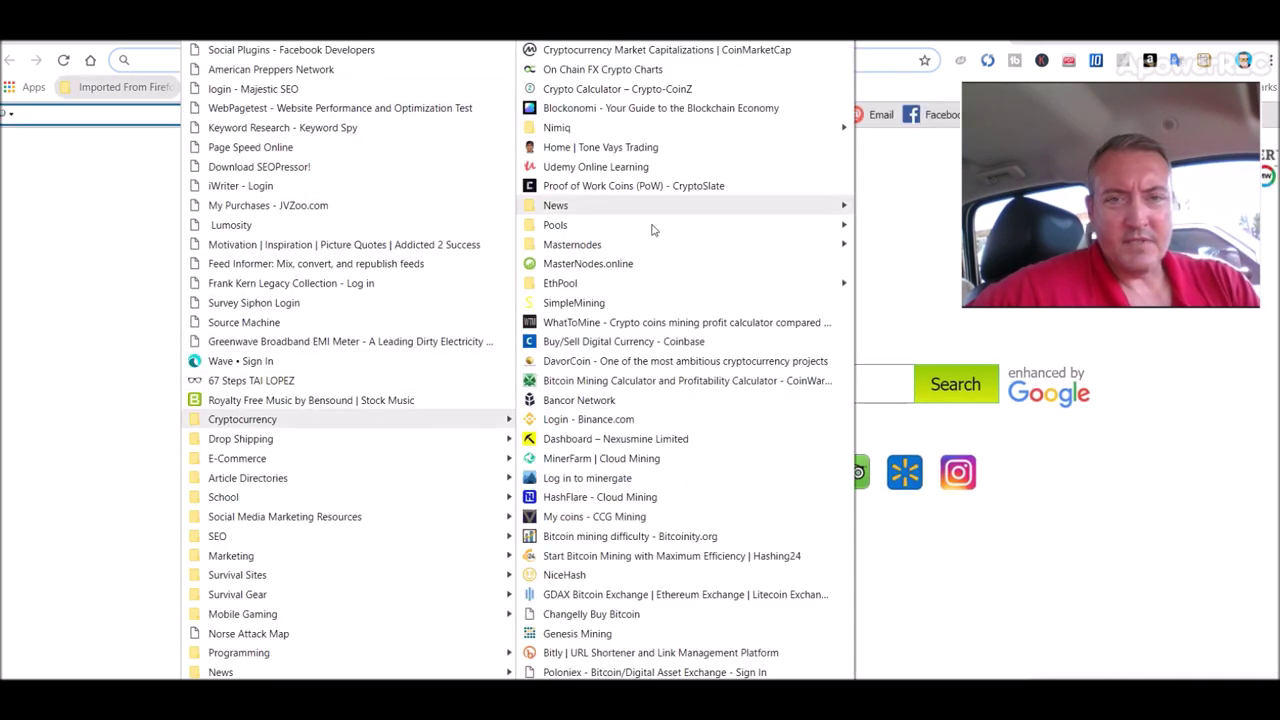
left_click(720, 52)
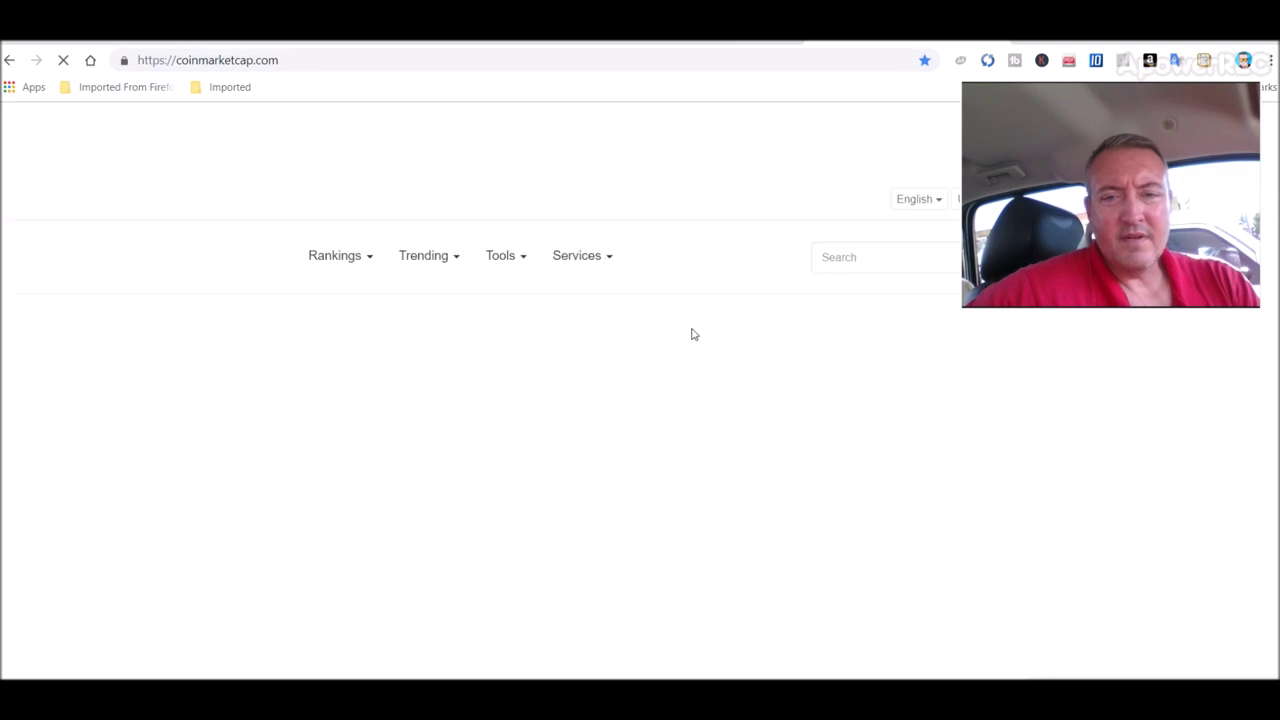
left_click(890, 256)
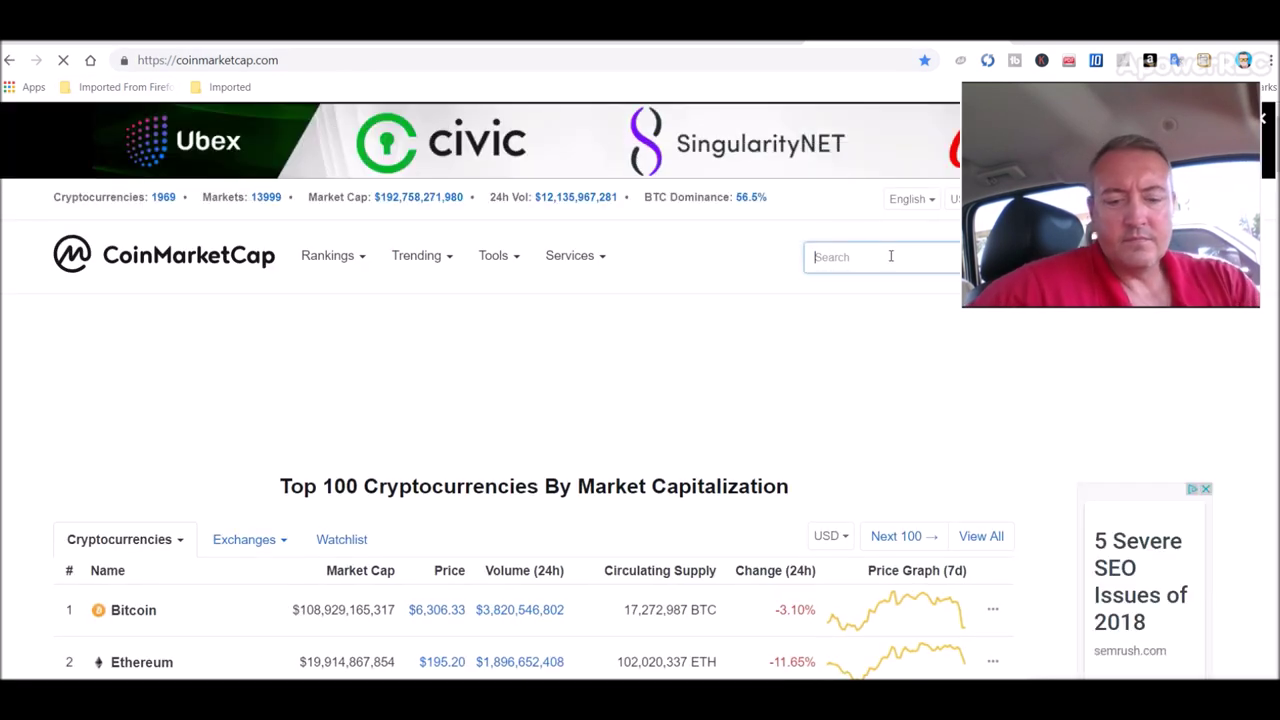
type("pirl")
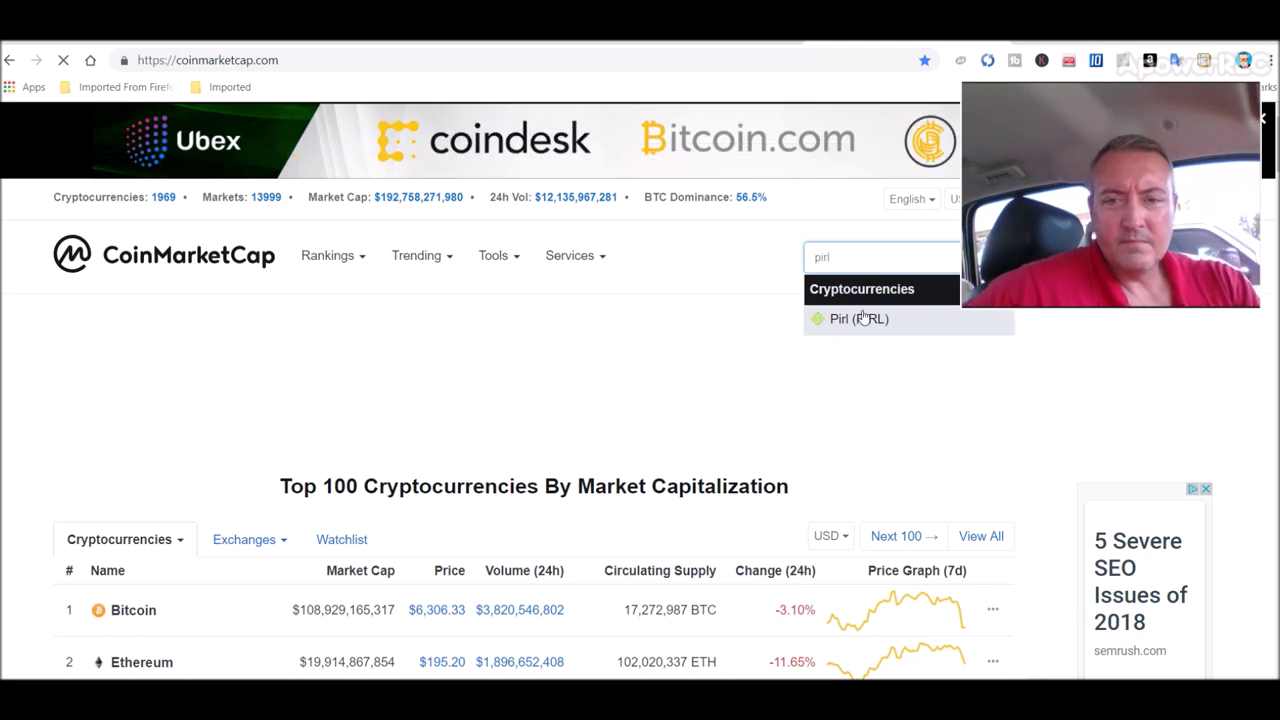
left_click(862, 318)
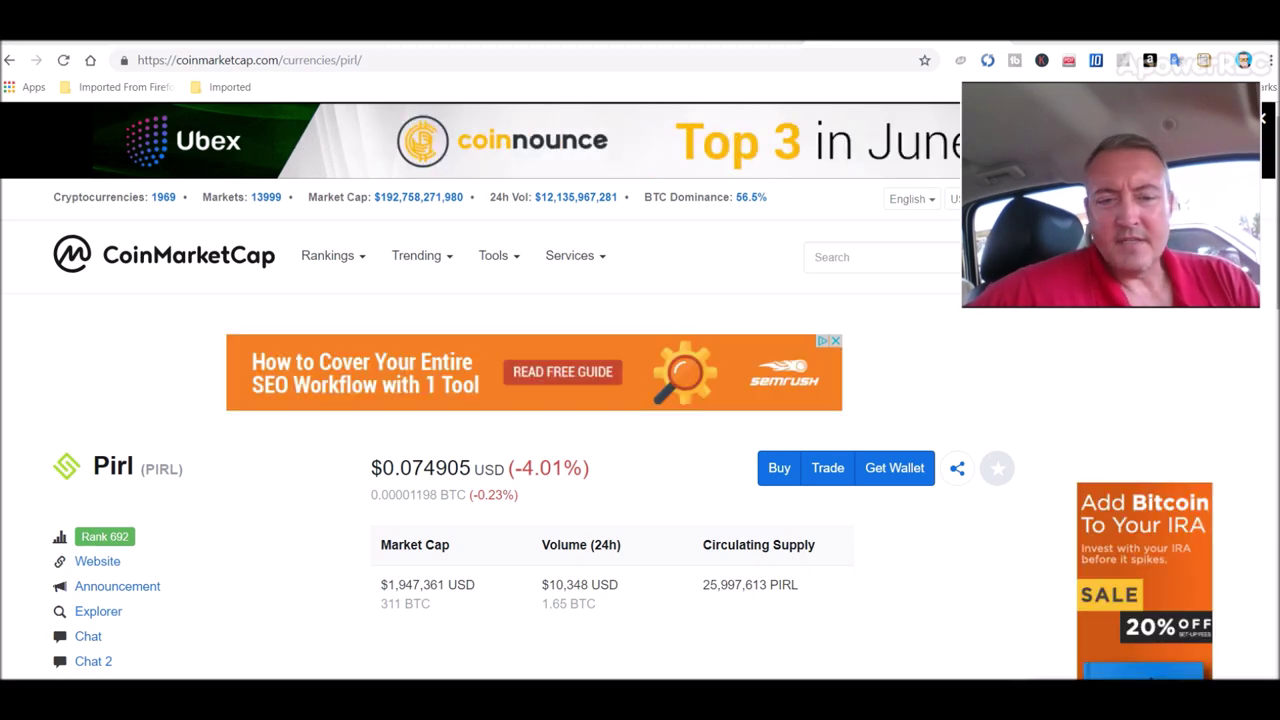
- Scroll the Pirl page down to its price history chart and back, then return to the shop
scroll(640, 390, "down", 2)
scroll(640, 390, "down", 1)
scroll(640, 390, "down", 1)
scroll(640, 390, "down", 1)
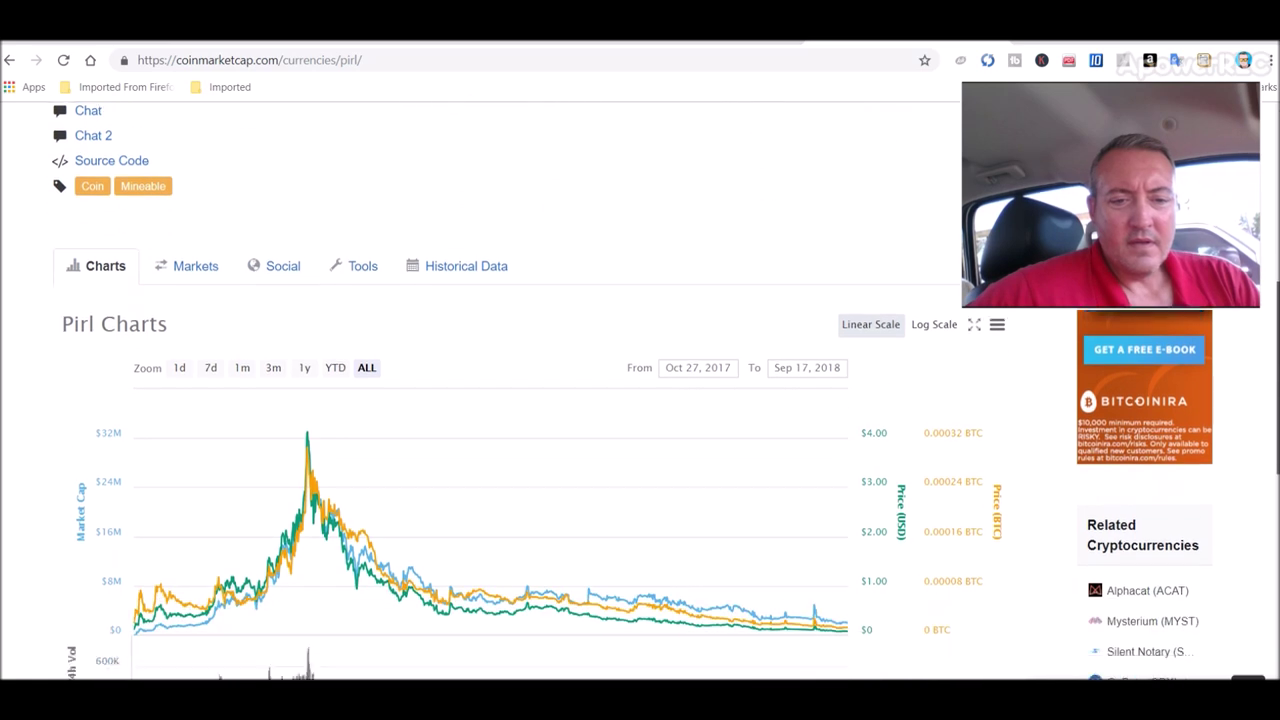
scroll(640, 390, "down", 1)
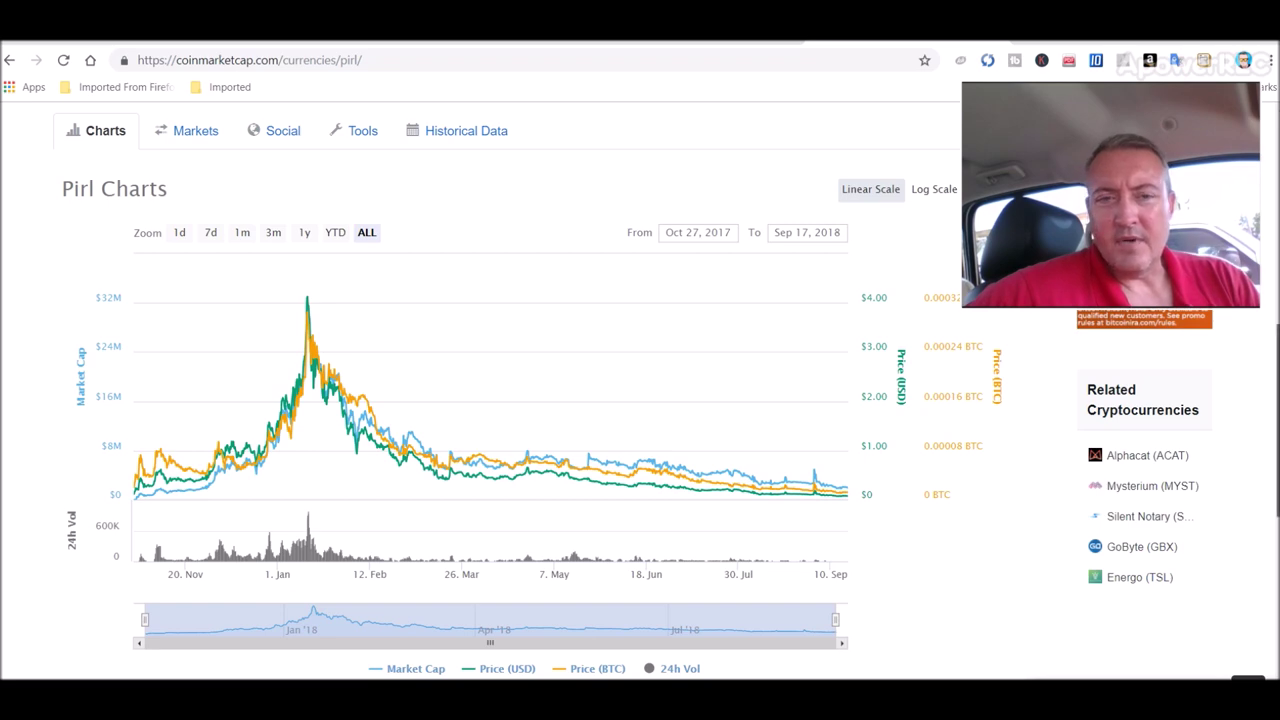
scroll(640, 400, "up", 3)
scroll(640, 400, "up", 3)
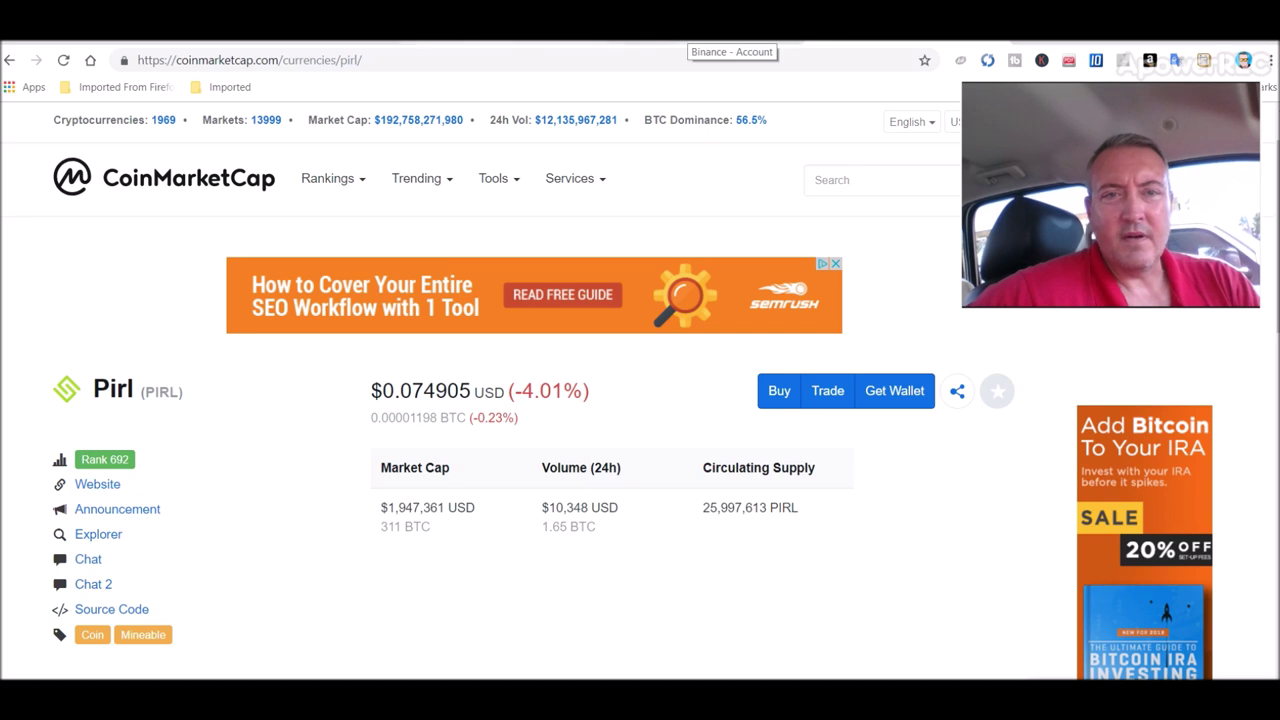
left_click(714, 40)
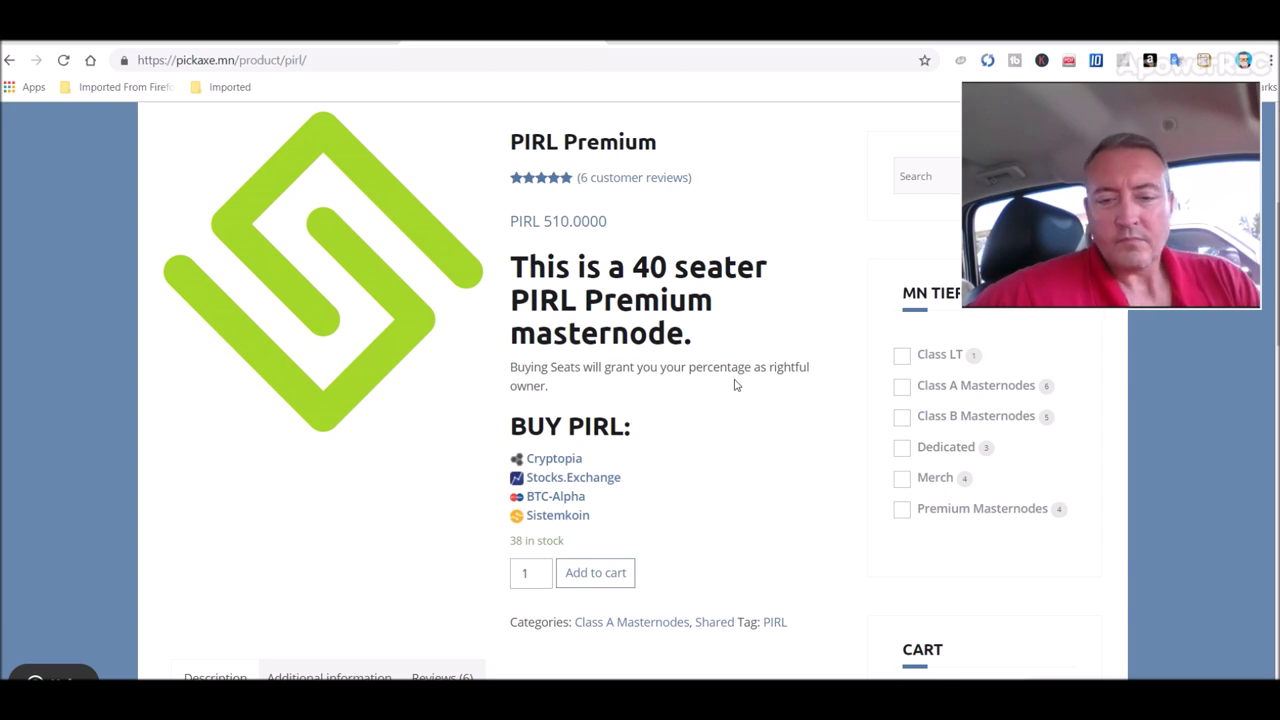
- Switch to the mining-profit spreadsheet showing $559.14 total value mined
key("alt+Tab")
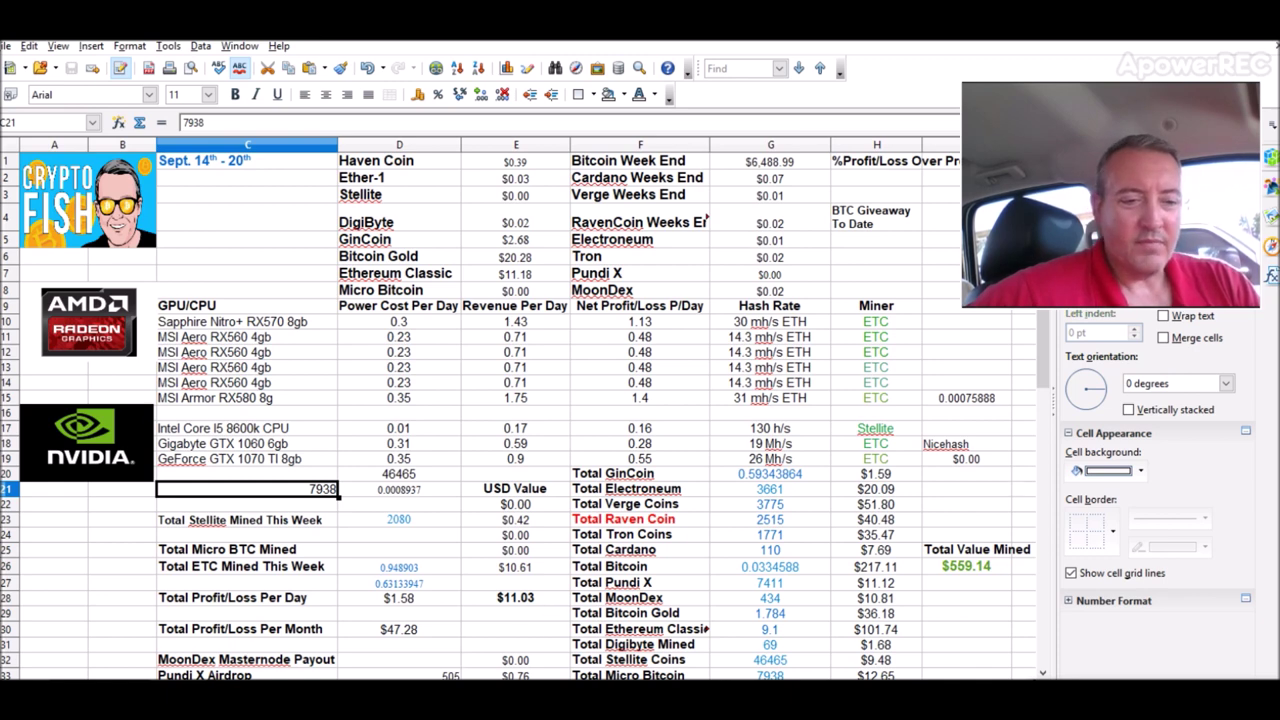
- View the Sept. 7th - 13th week's sheet, then return to CoinMarketCap's home rankings
left_click(128, 688)
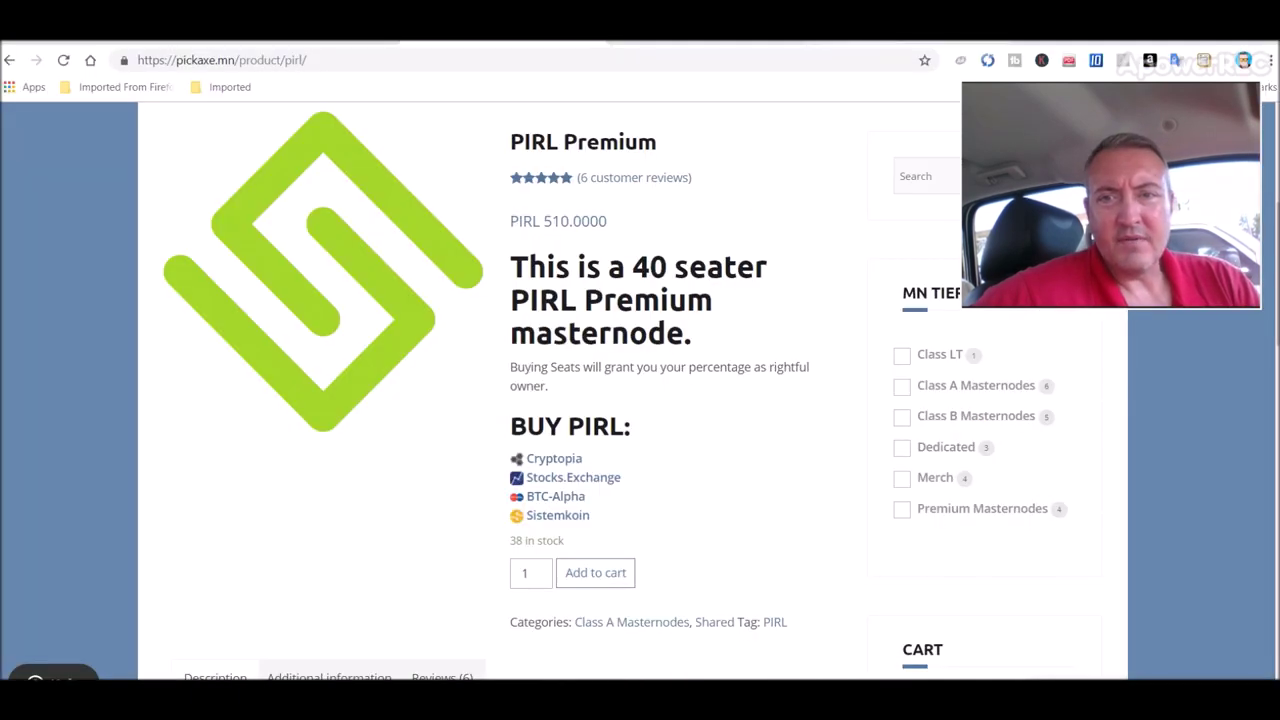
left_click(223, 192)
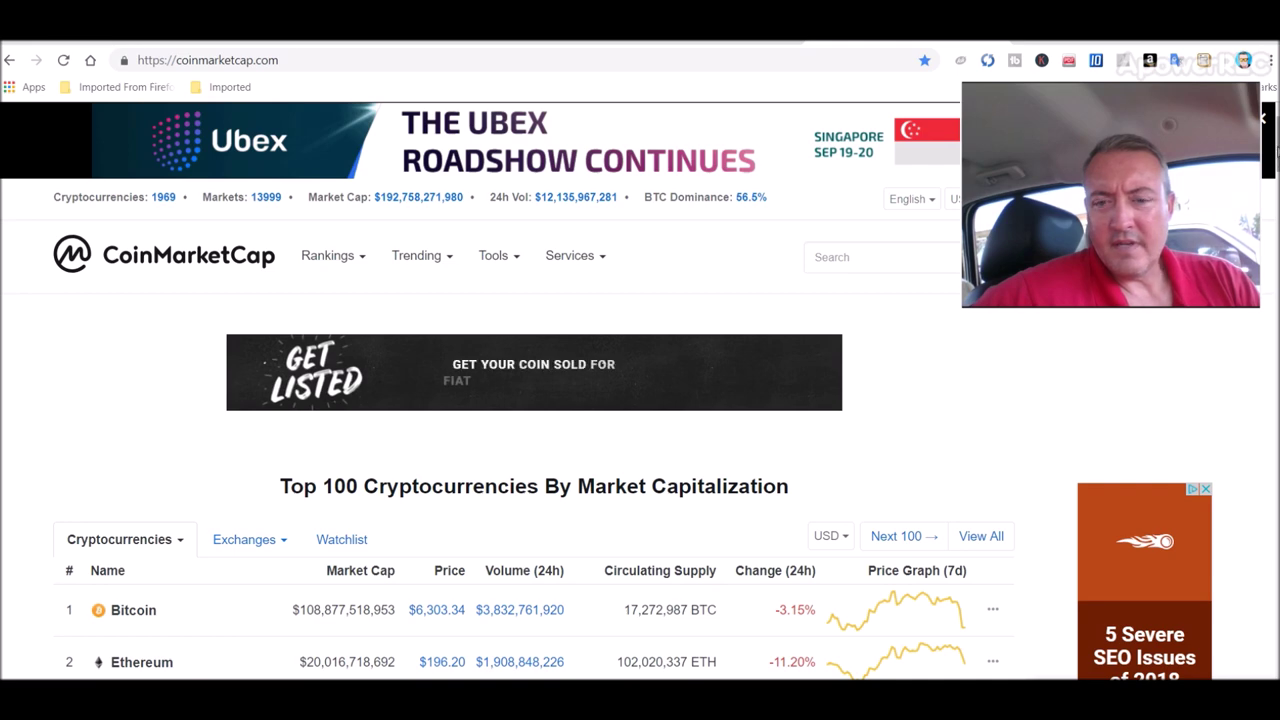
- Scroll through CoinMarketCap's Top 100 list and back, then return to the Sept. 14th–20th spreadsheet
scroll(640, 400, "down", 2)
scroll(640, 400, "down", 2)
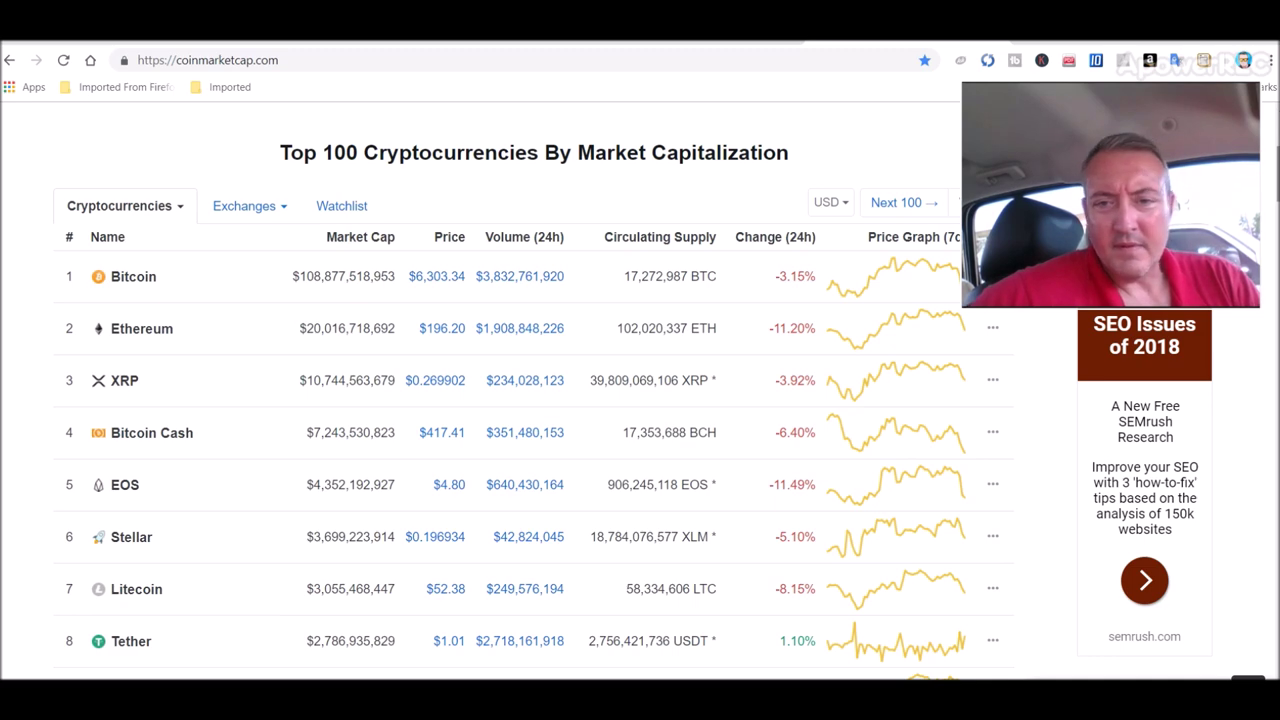
scroll(640, 400, "down", 2)
scroll(640, 400, "down", 1)
scroll(640, 400, "down", 2)
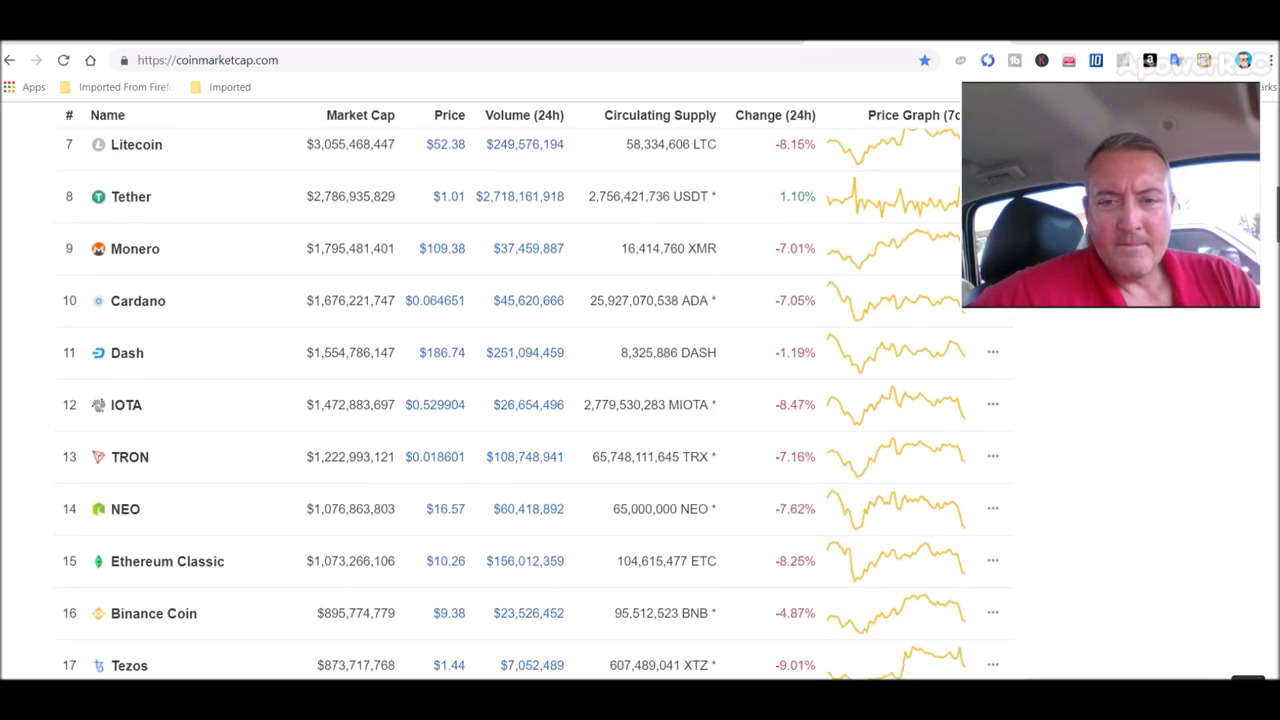
scroll(868, 300, "down", 1)
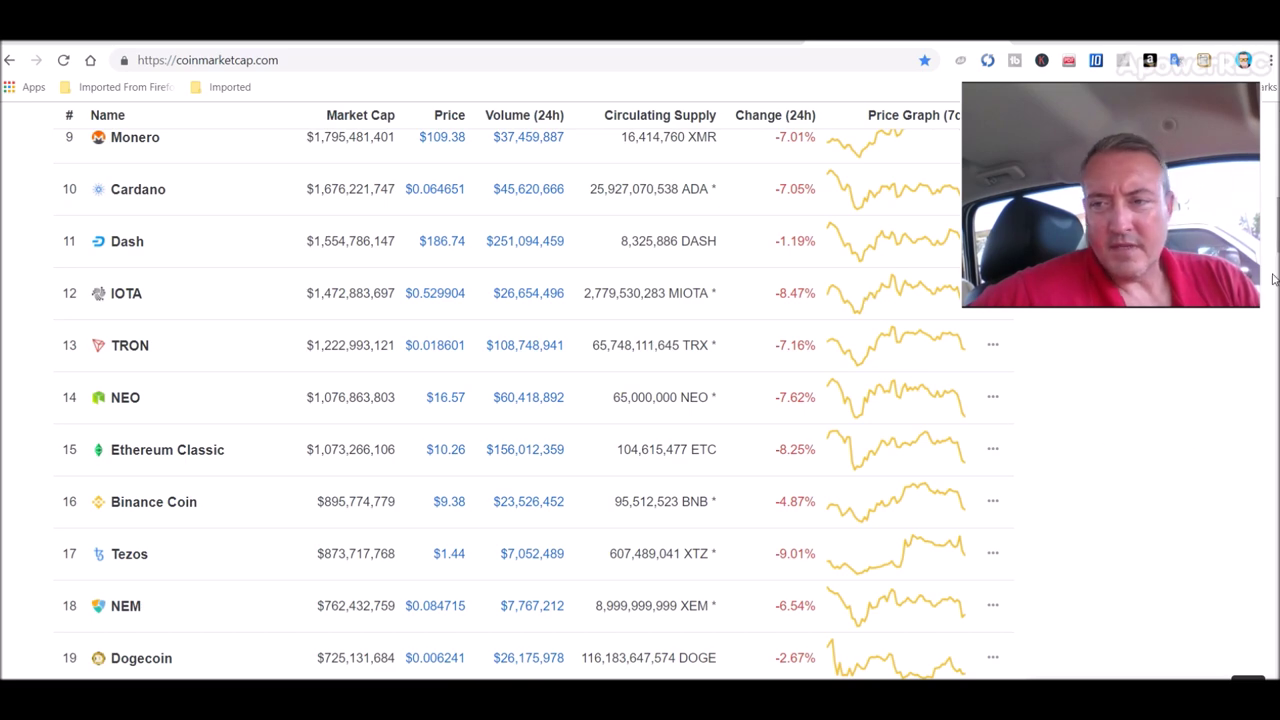
scroll(1082, 368, "up", 3)
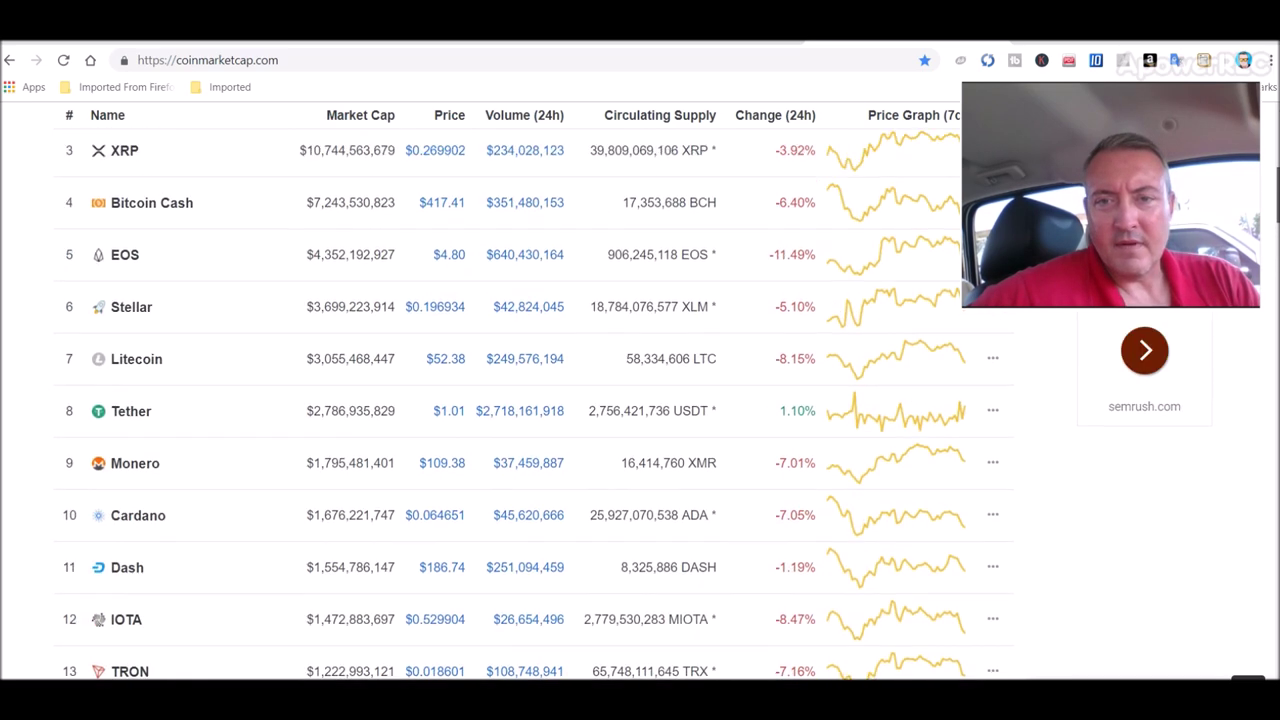
scroll(1082, 368, "up", 3)
scroll(1082, 368, "up", 3)
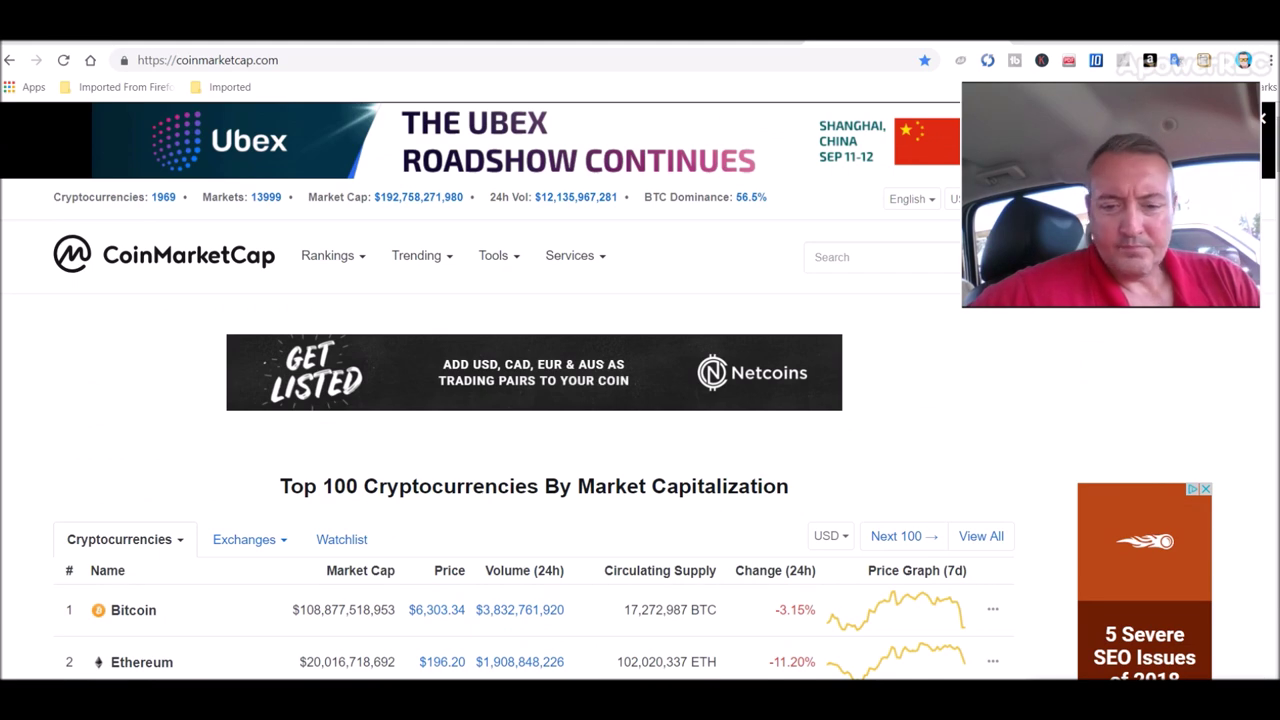
key("alt+Tab")
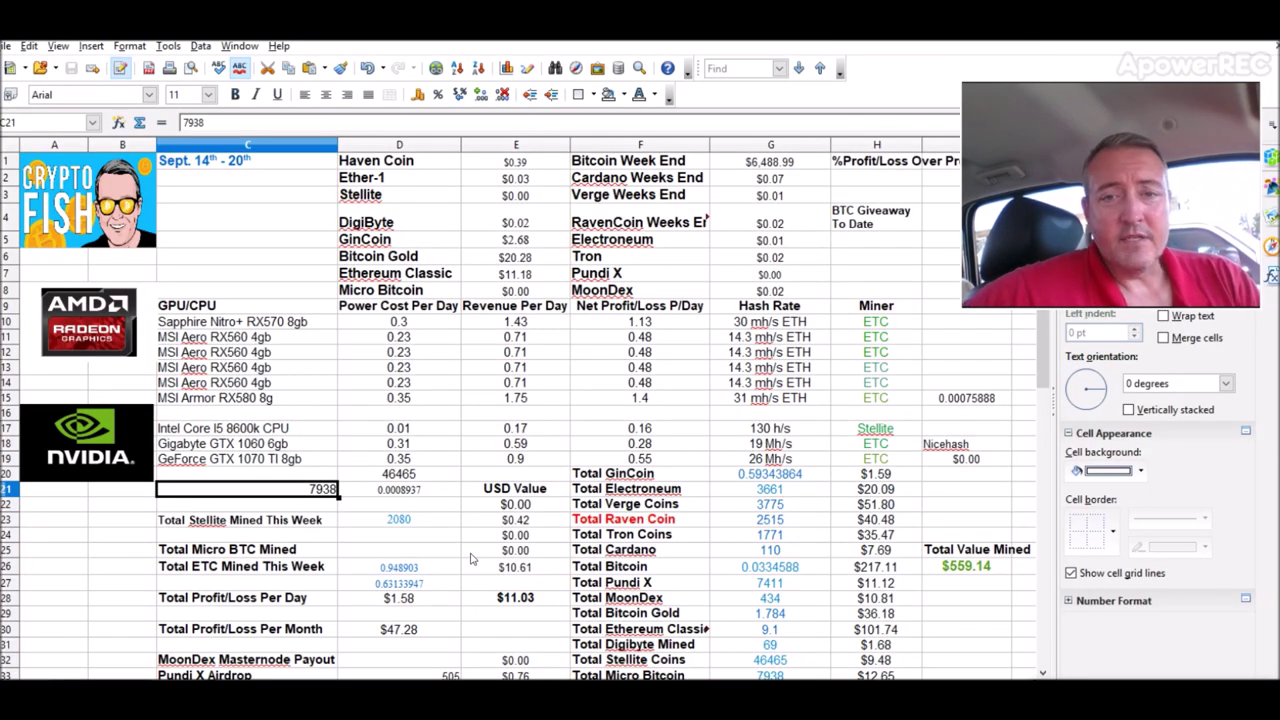